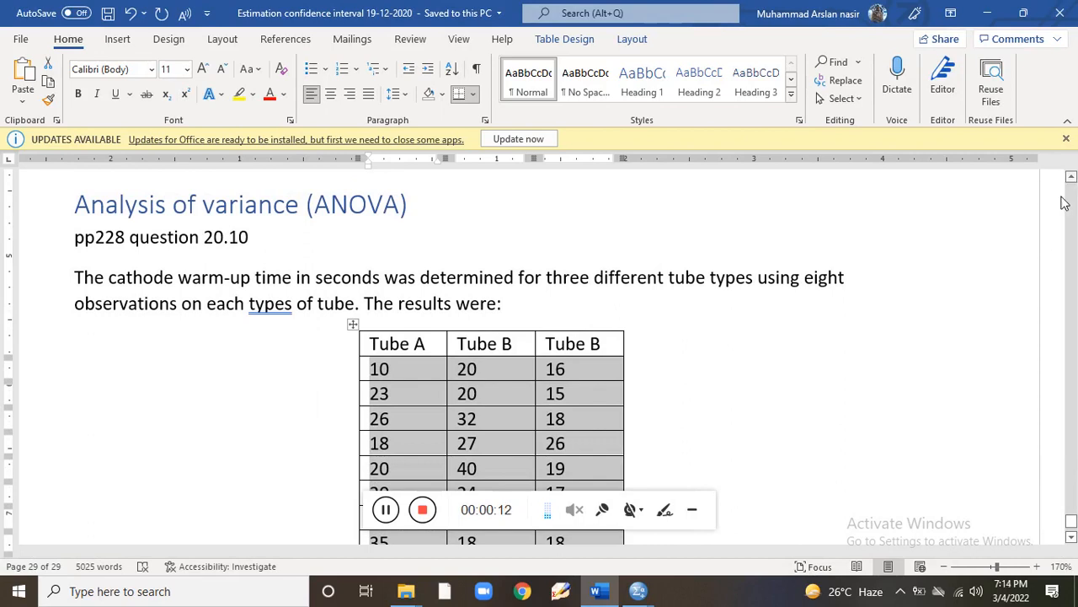
Insert a blank line between the tube data table and the "Do an analysis of variance" question text
left_click(694, 511)
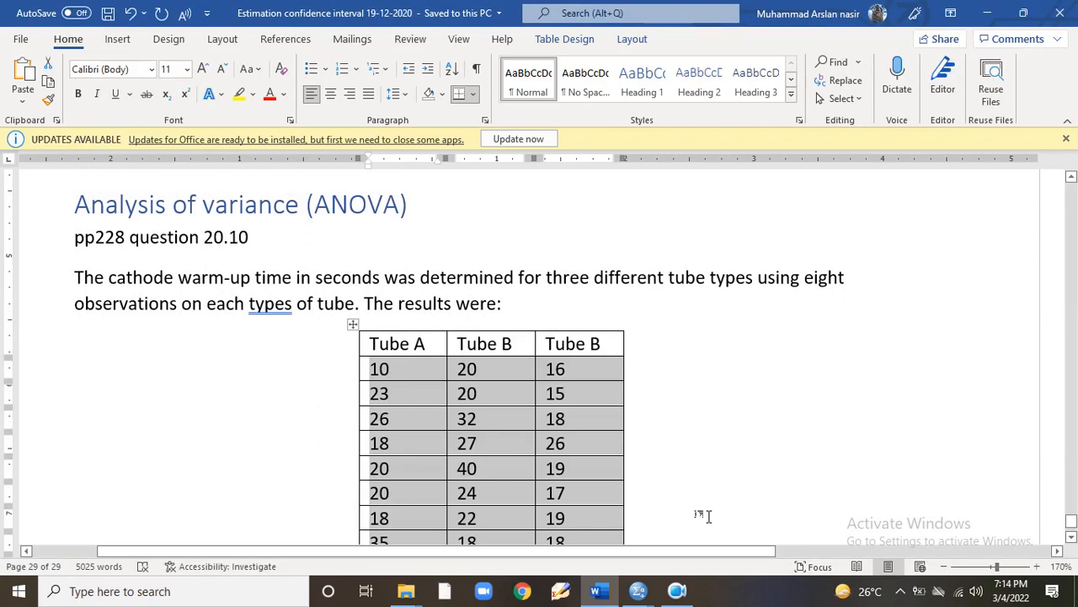
left_click(683, 489)
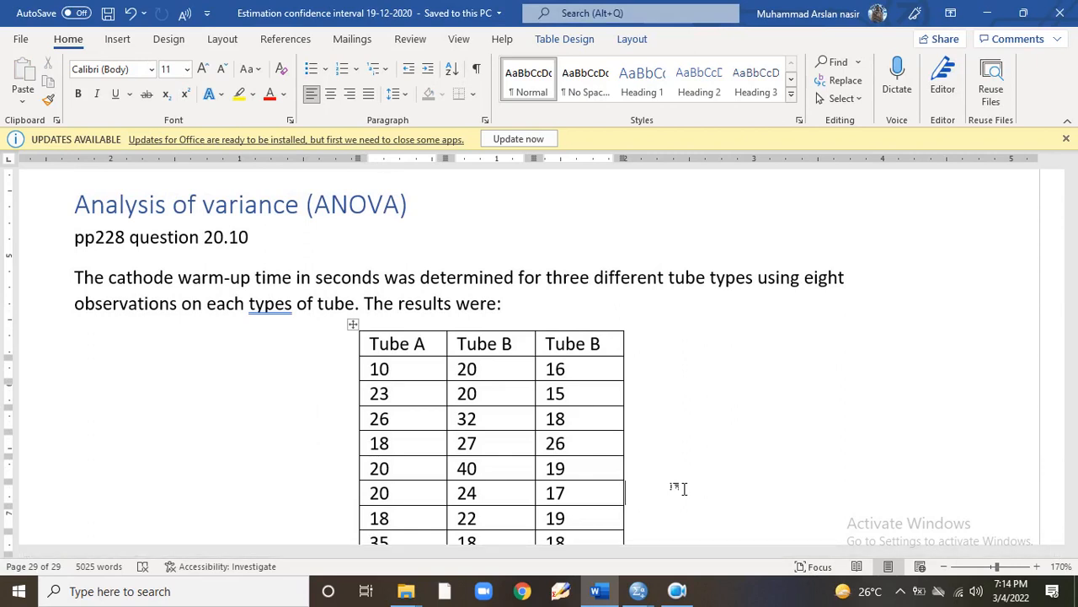
key("Down")
key("Down")
key("Down")
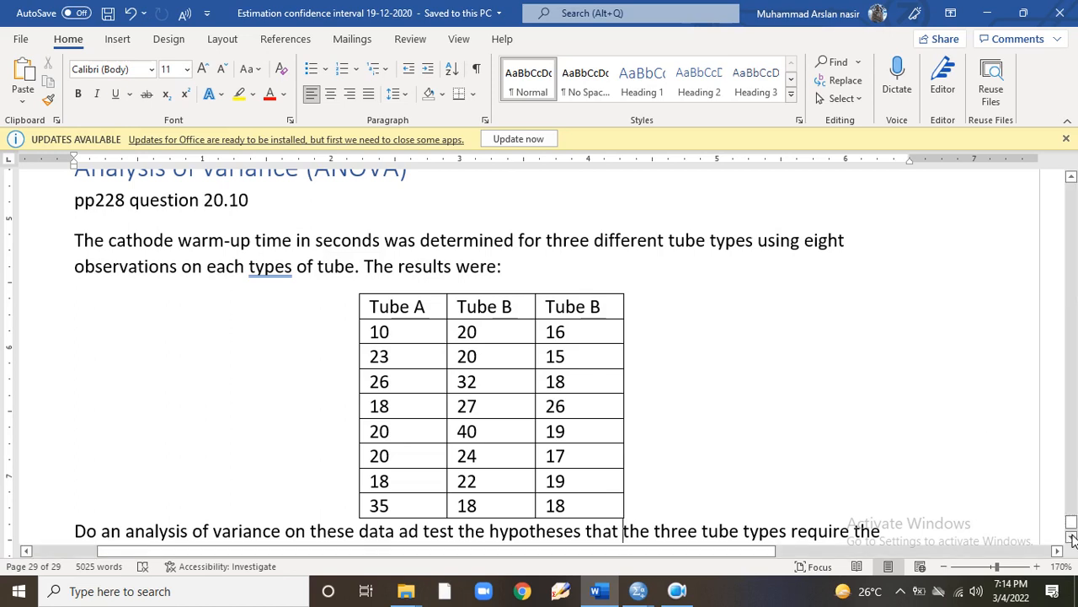
left_click(1071, 537)
left_click(1071, 537)
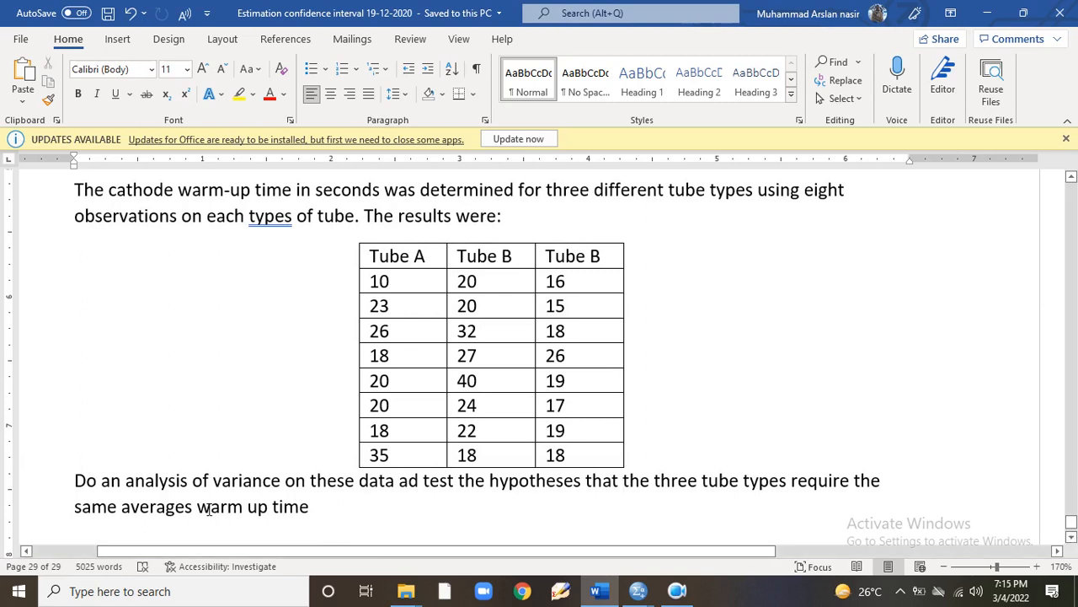
left_click(77, 481)
key("Return")
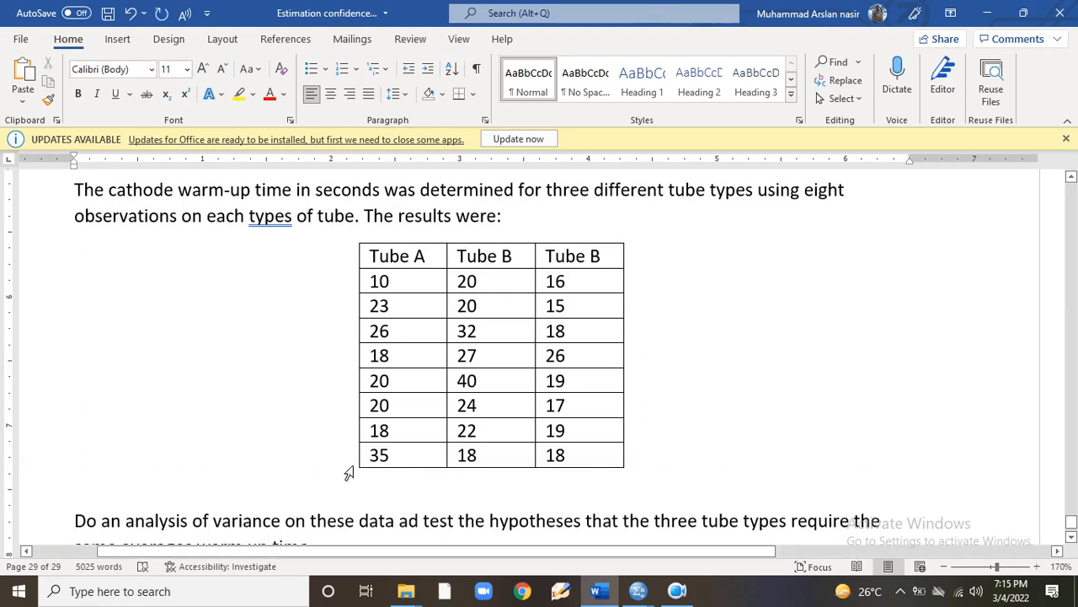
Switch to the SPSS Data Editor and set the measurement level of score to Scale and of c to Nominal
mouse_move(638, 591)
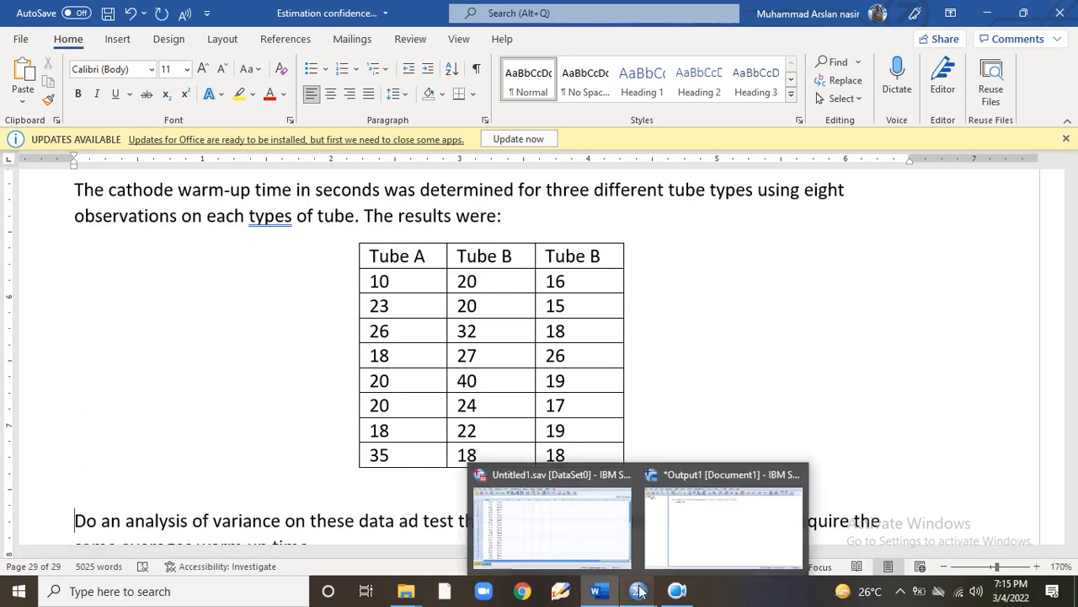
left_click(568, 532)
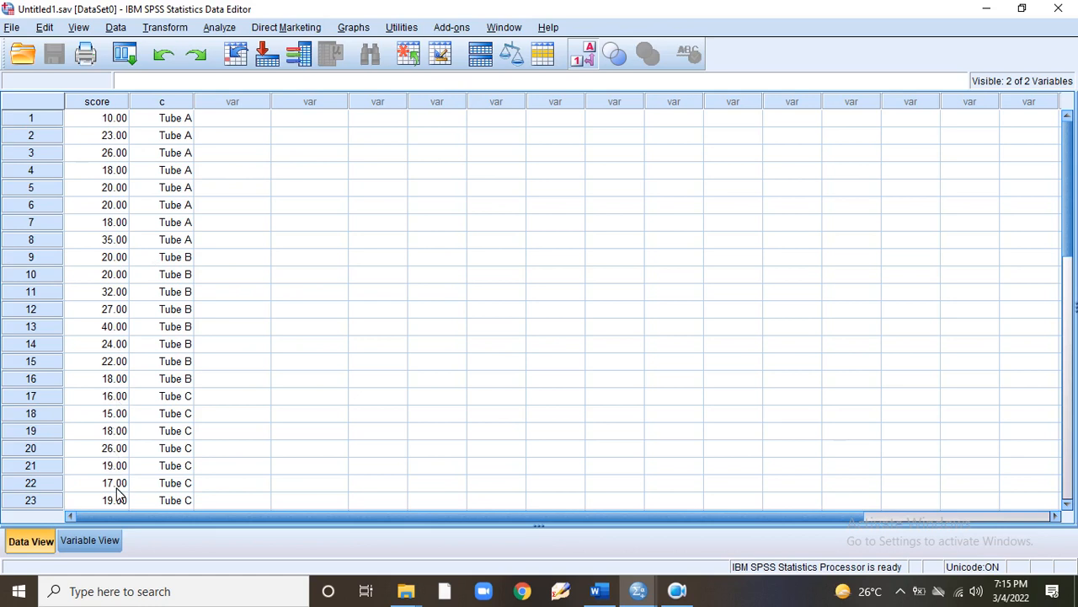
left_click(88, 542)
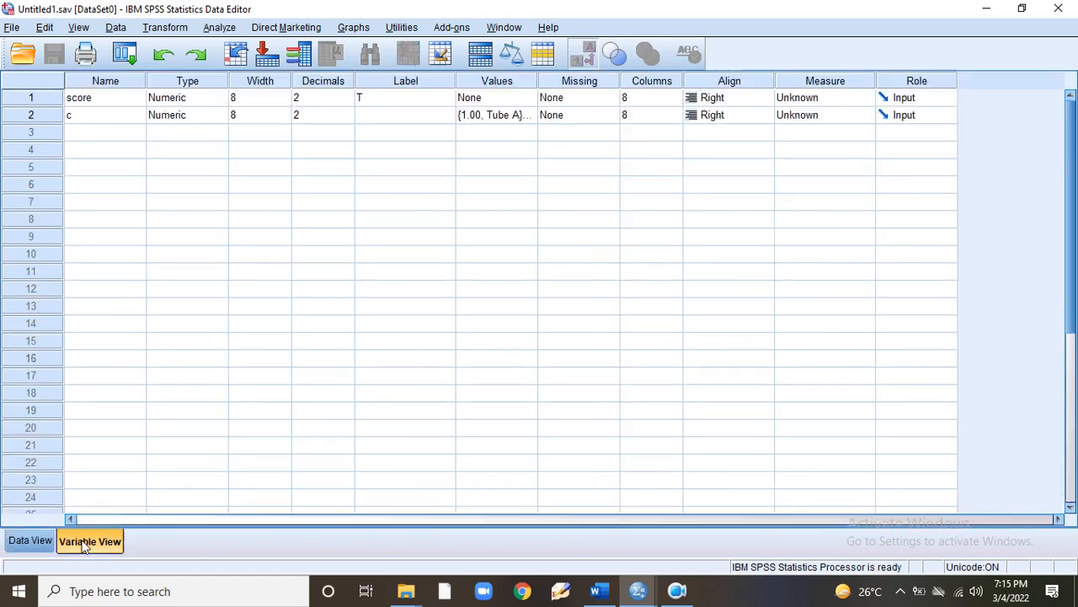
left_click(128, 100)
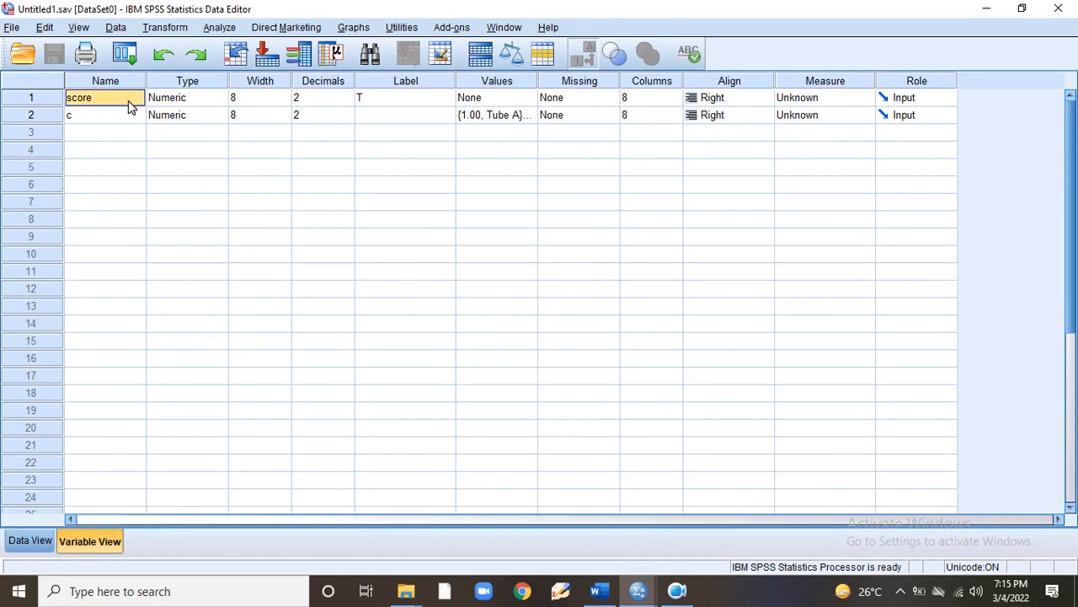
left_click(856, 100)
left_click(809, 118)
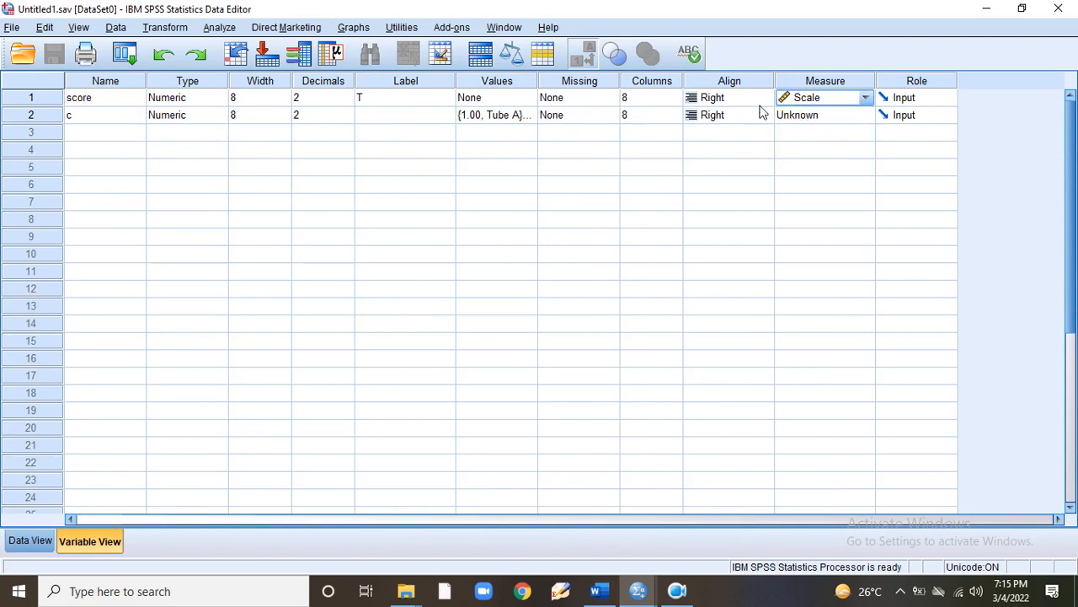
left_click(867, 115)
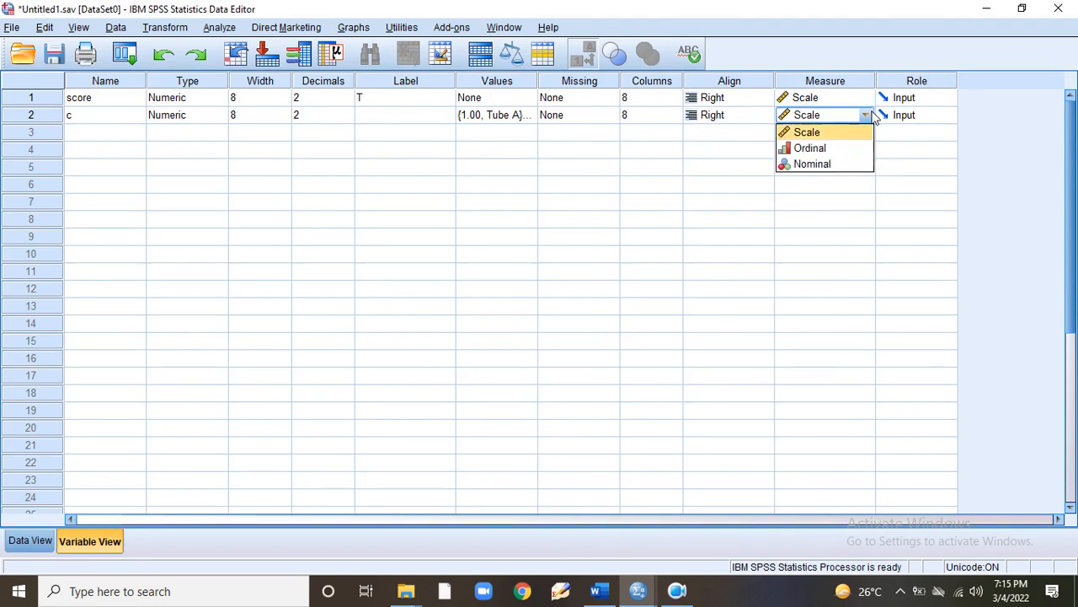
left_click(809, 165)
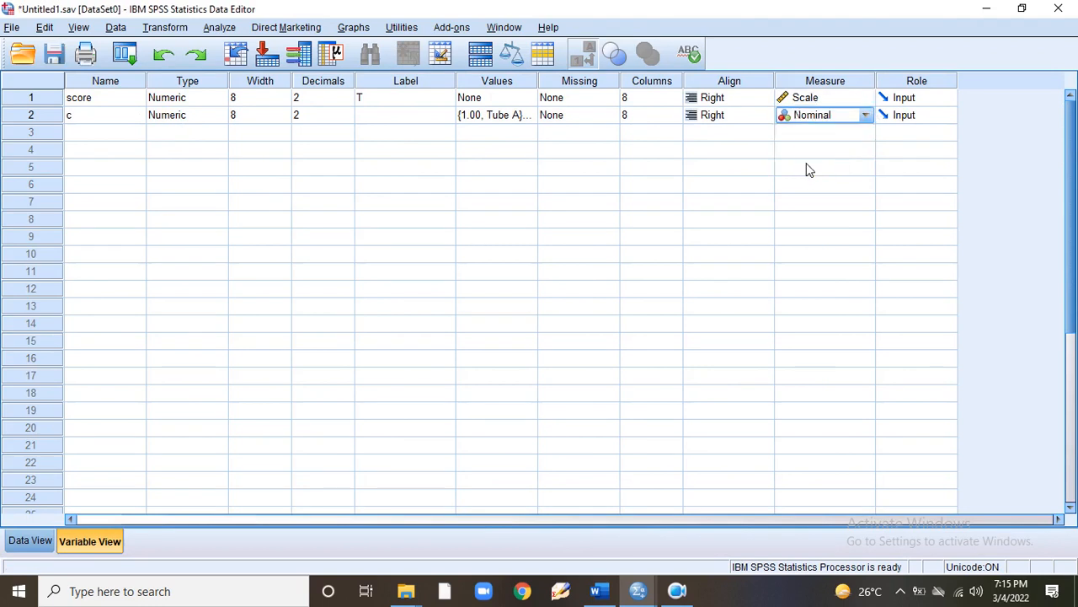
Return to the data sheet, check all its cases, and set its font size to 12
left_click(30, 541)
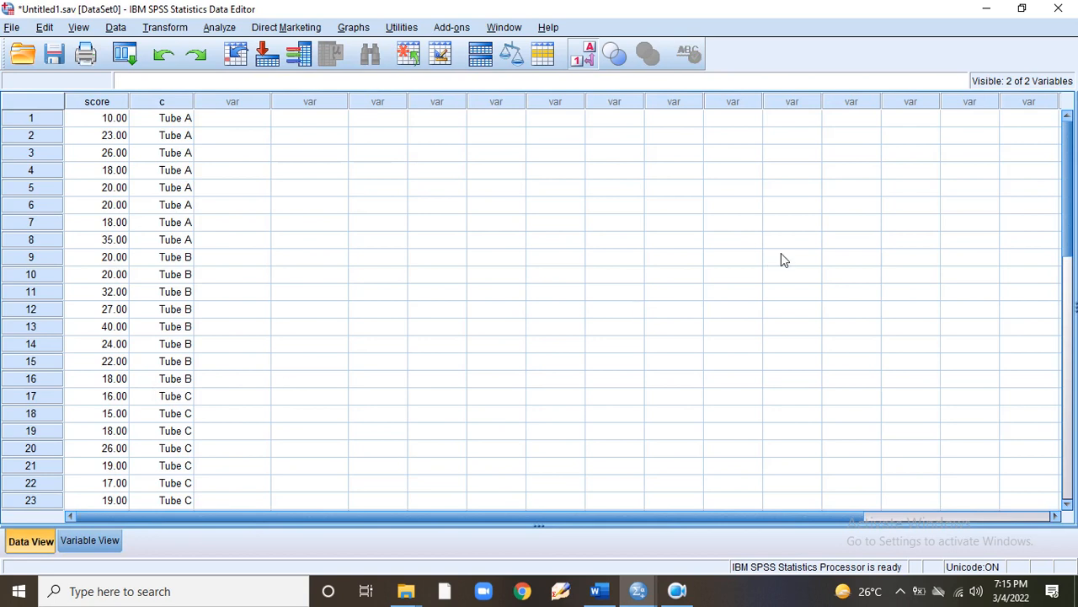
scroll(1067, 152, "down", 1)
left_click(1057, 149)
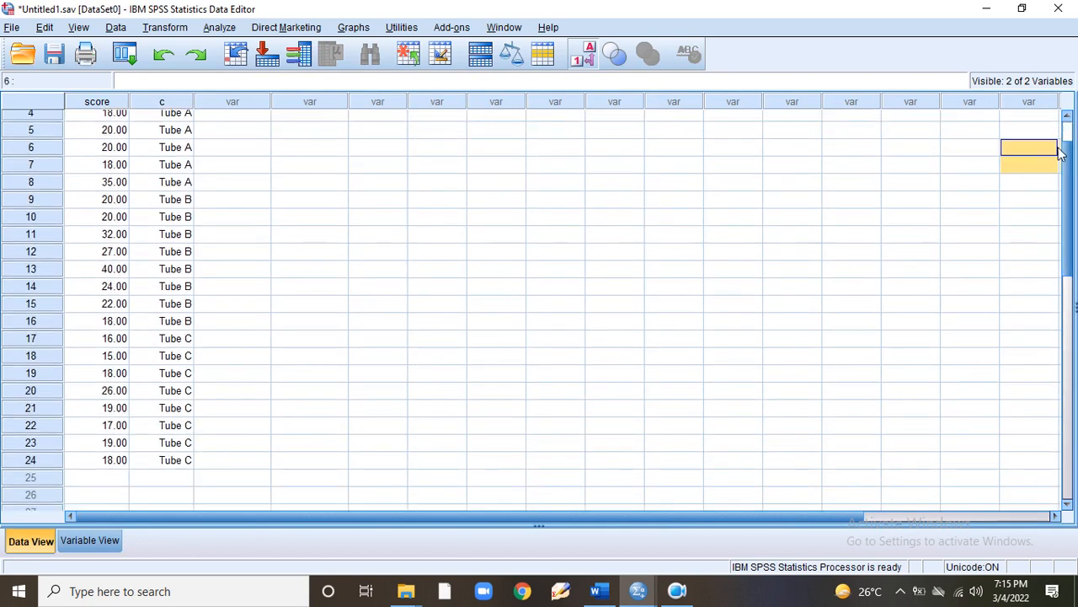
scroll(1065, 140, "up", 1)
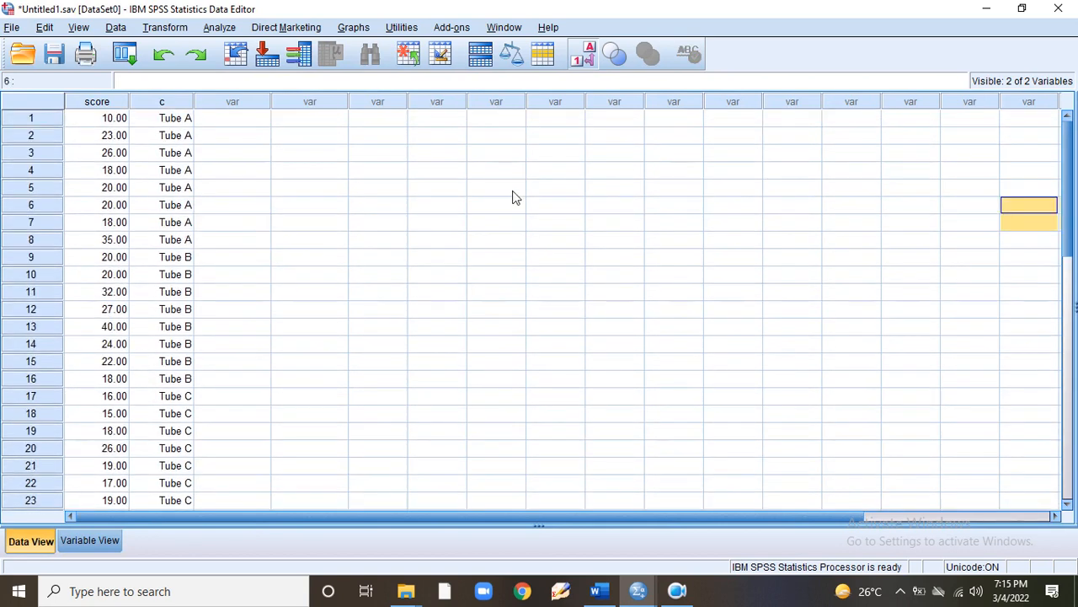
left_click(78, 27)
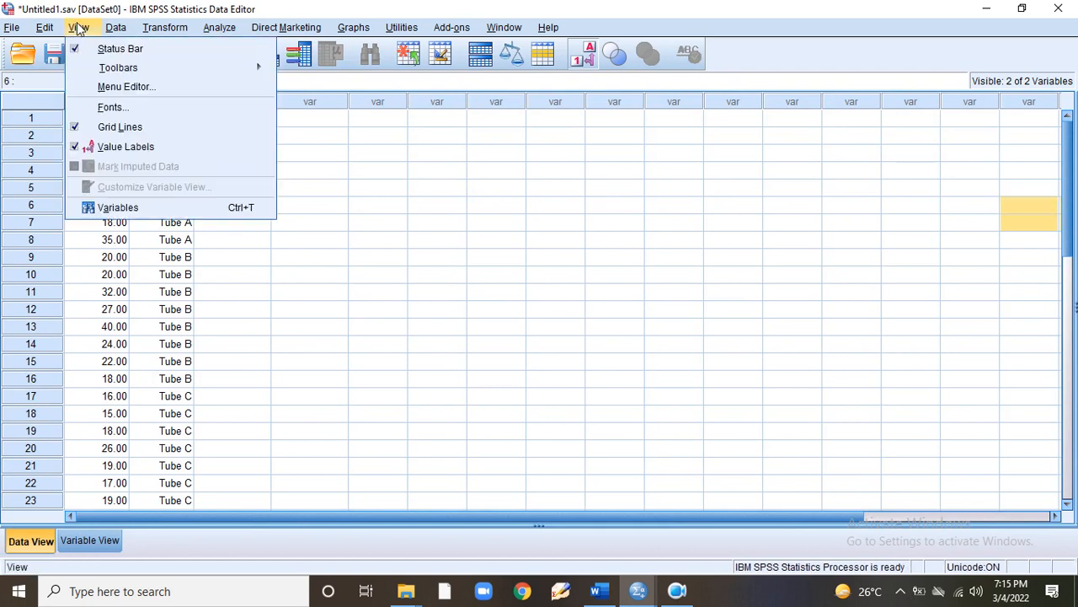
left_click(131, 111)
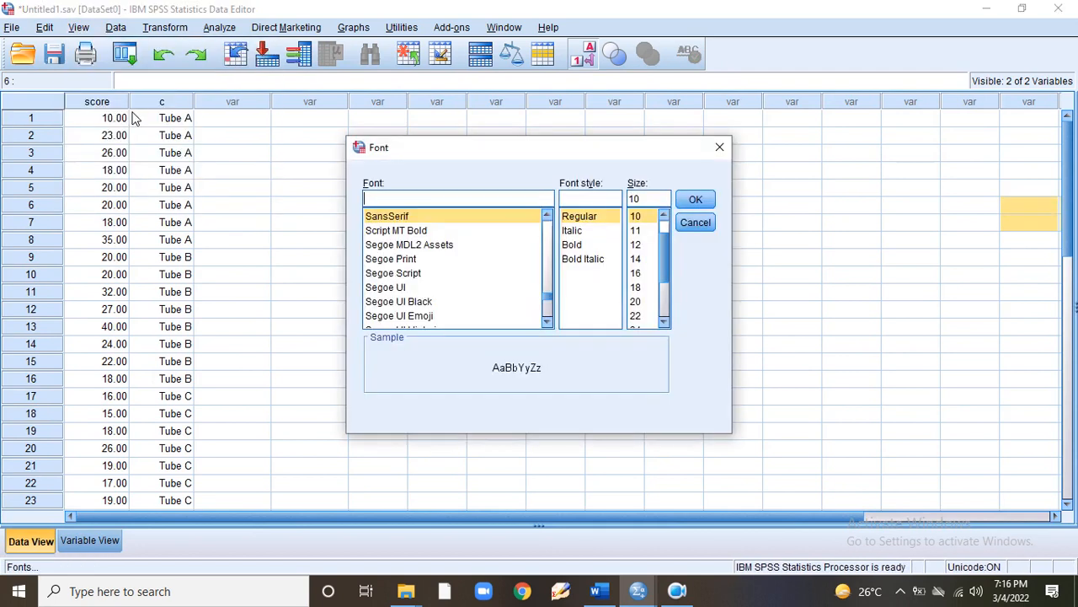
left_click(636, 244)
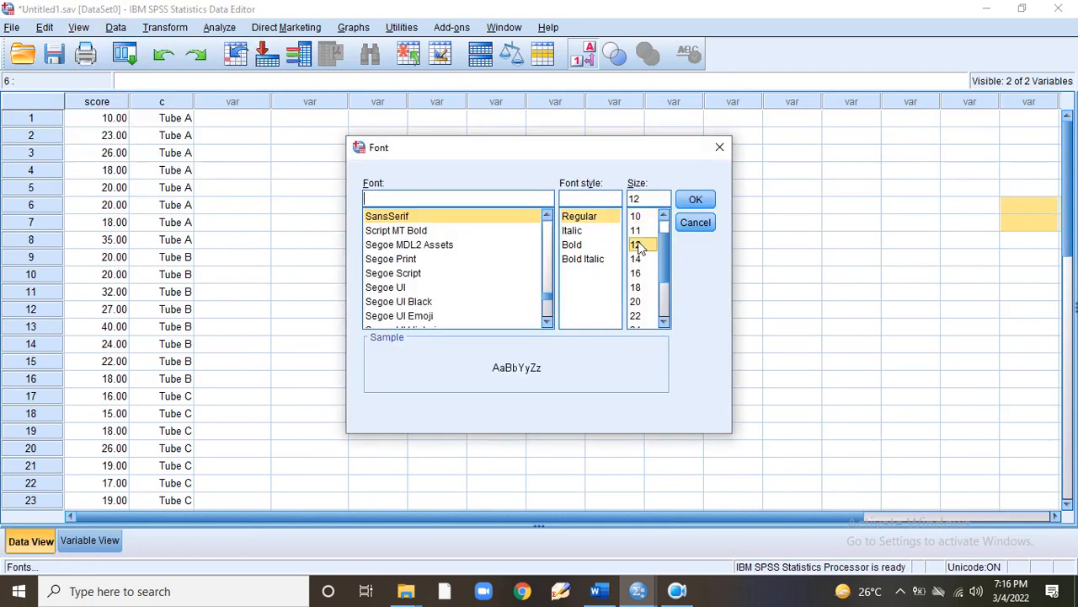
left_click(692, 201)
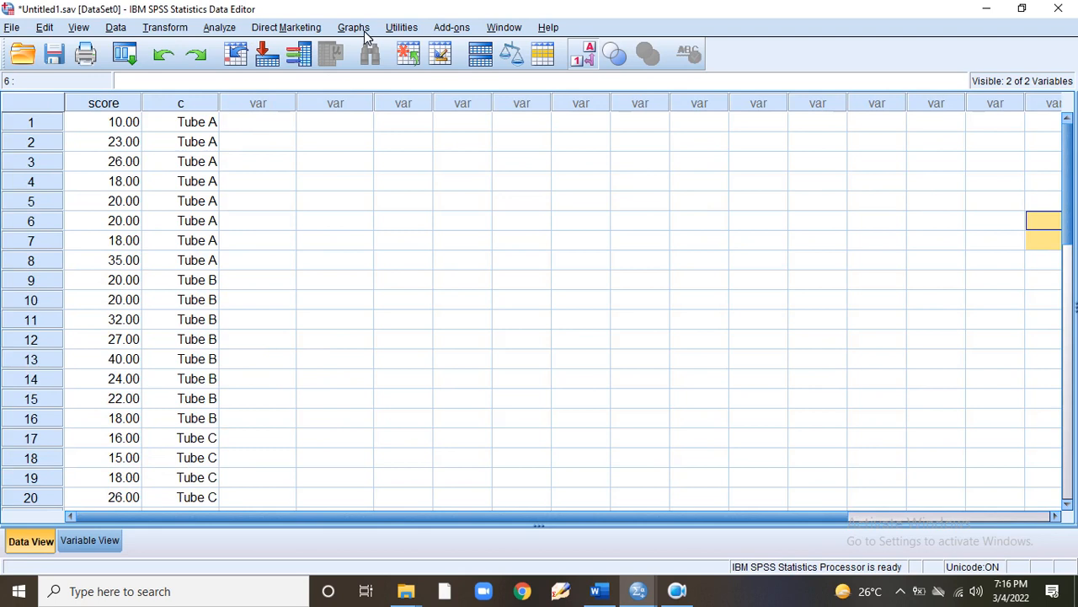
Set up a One-Way ANOVA with T [score] as the dependent variable and c as the factor
left_click(218, 32)
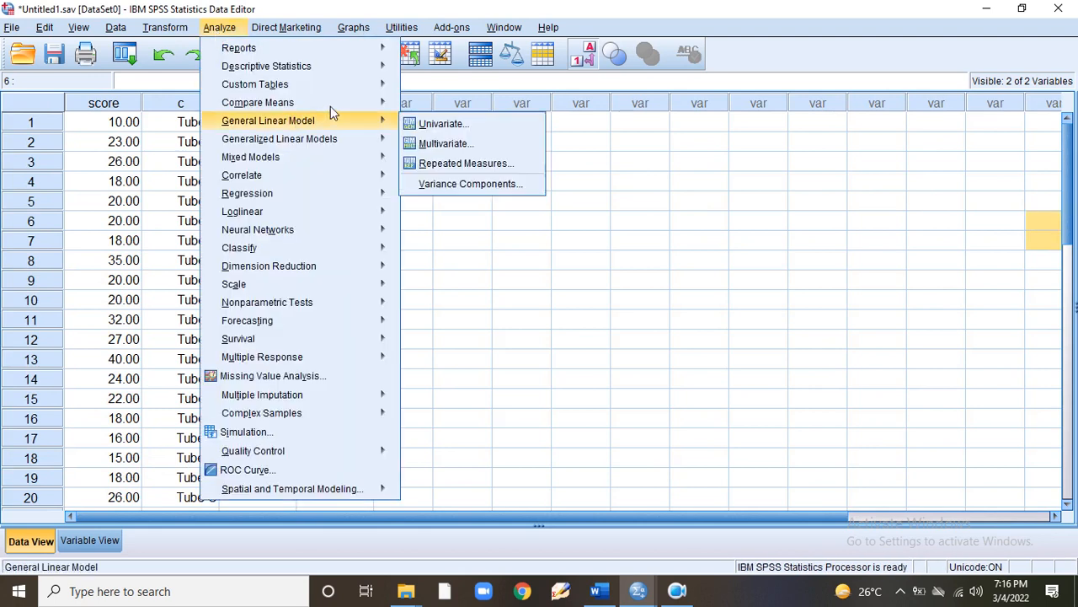
mouse_move(330, 105)
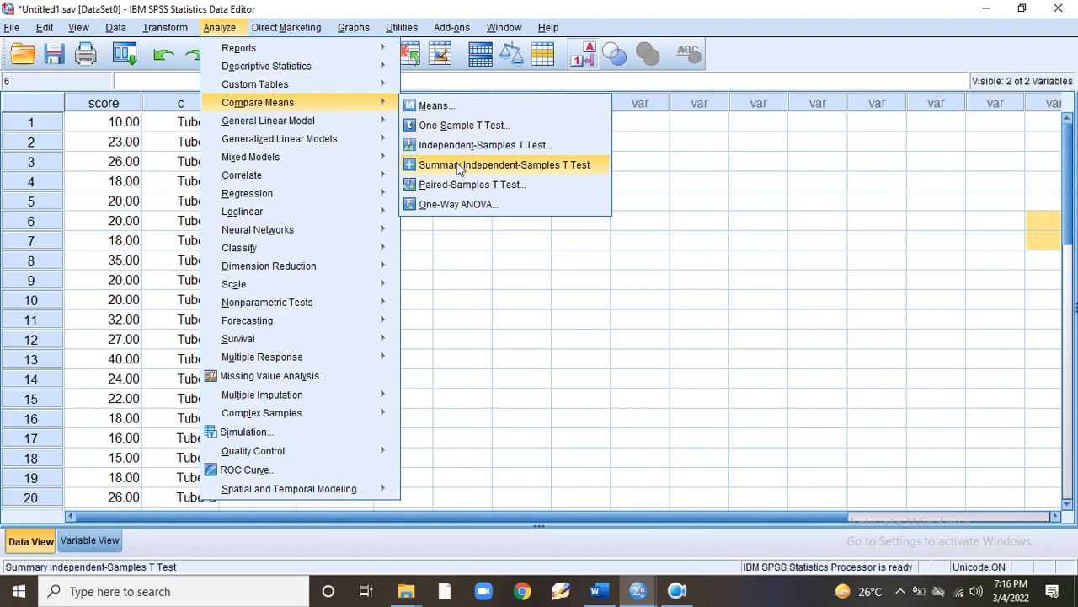
left_click(464, 208)
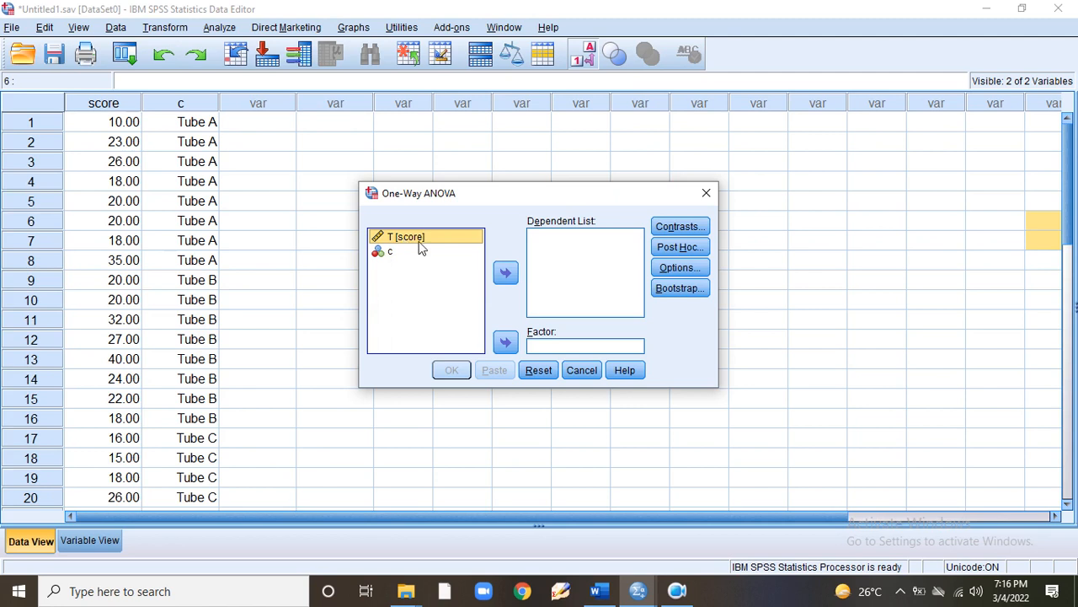
left_click(506, 273)
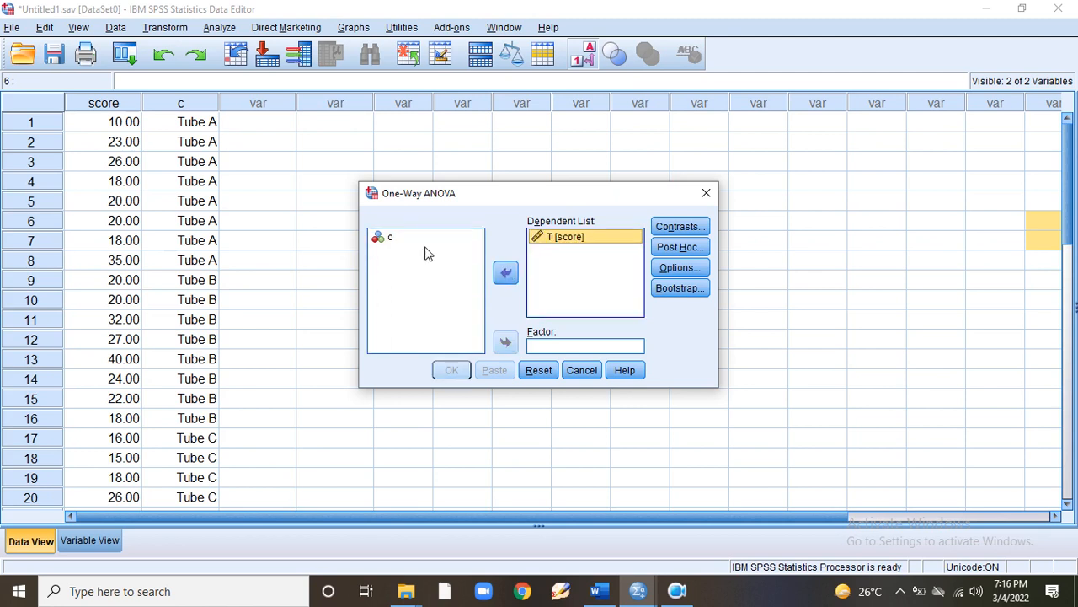
left_click(380, 239)
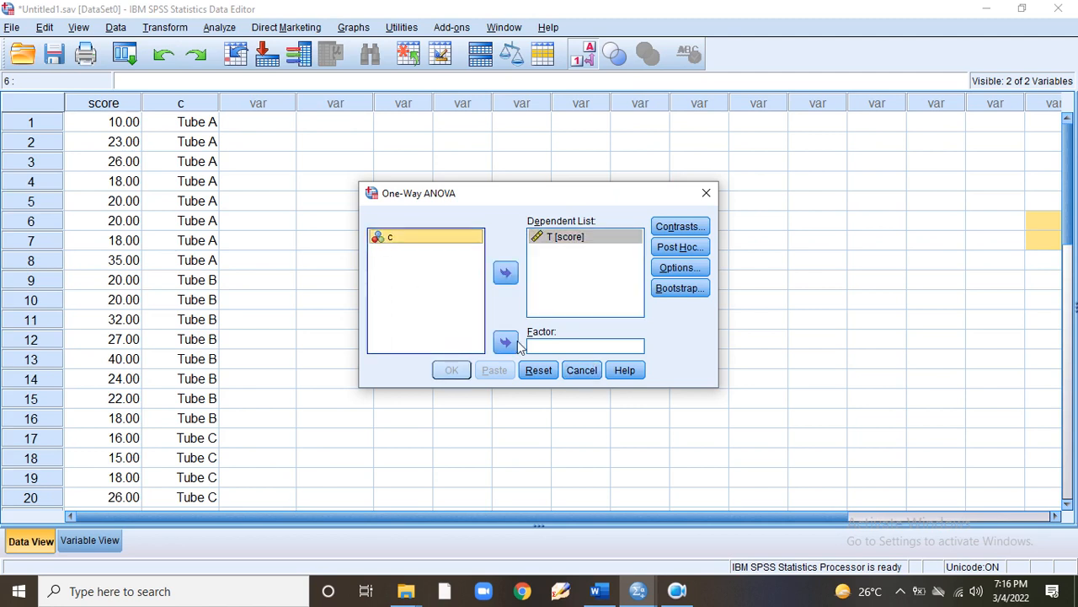
left_click(505, 344)
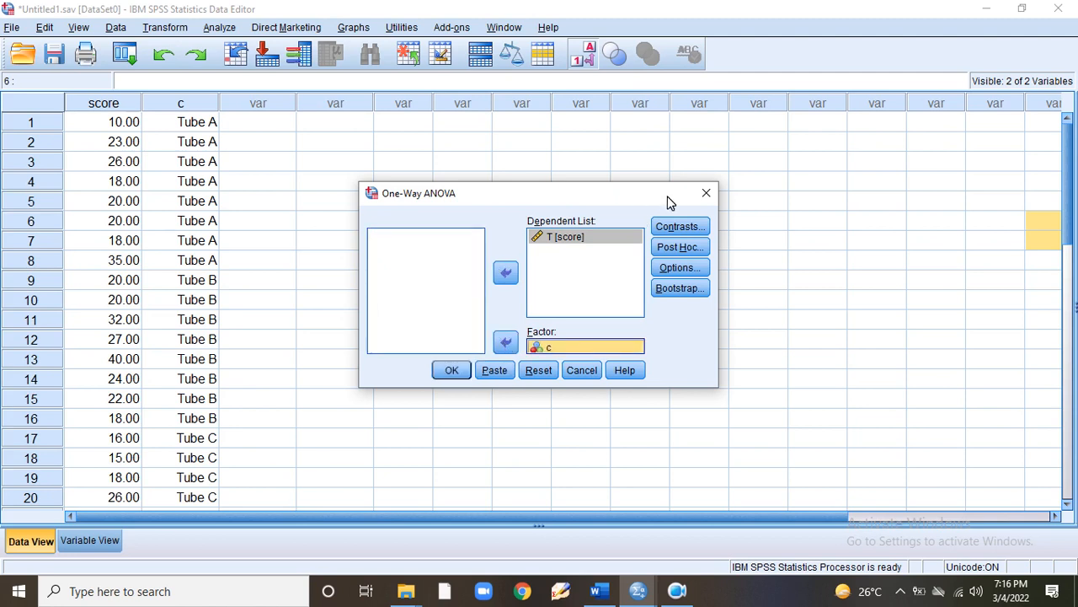
Select the LSD post hoc test for the One-Way ANOVA, leaving the contrasts unset
left_click(671, 231)
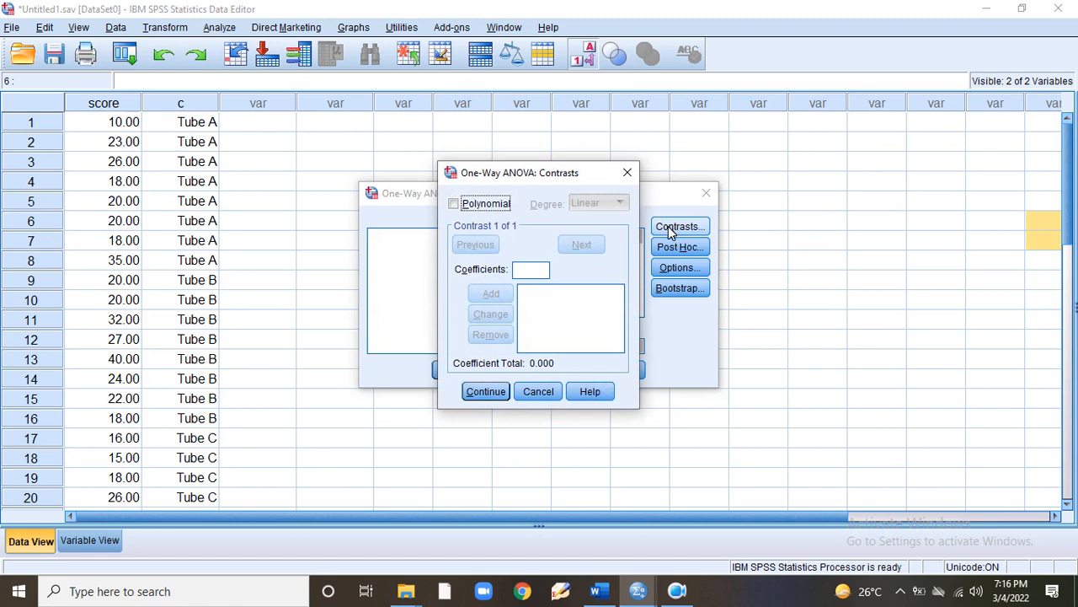
left_click(626, 170)
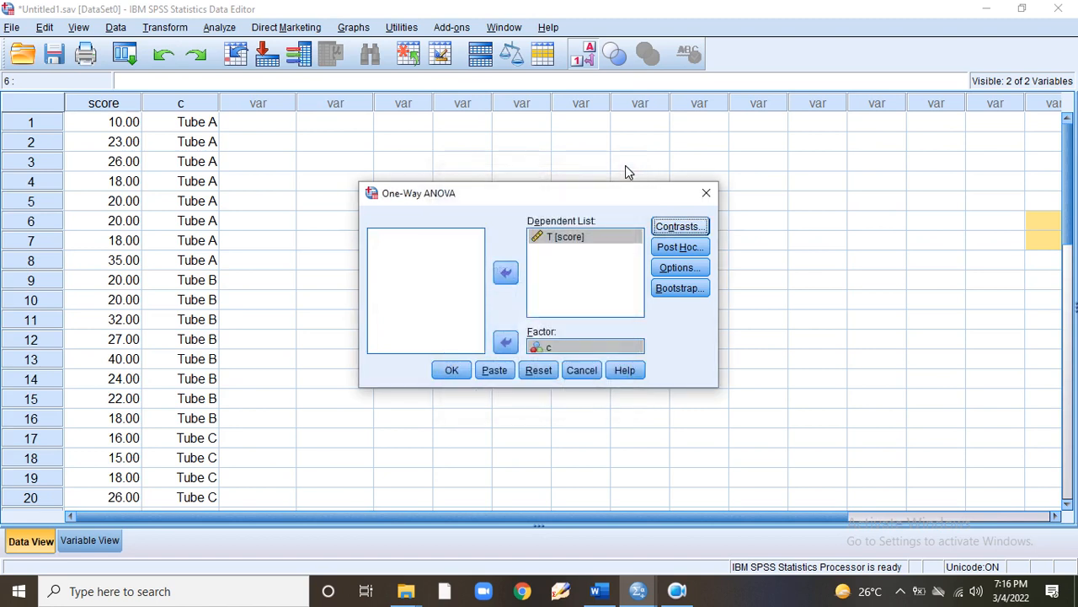
left_click(678, 246)
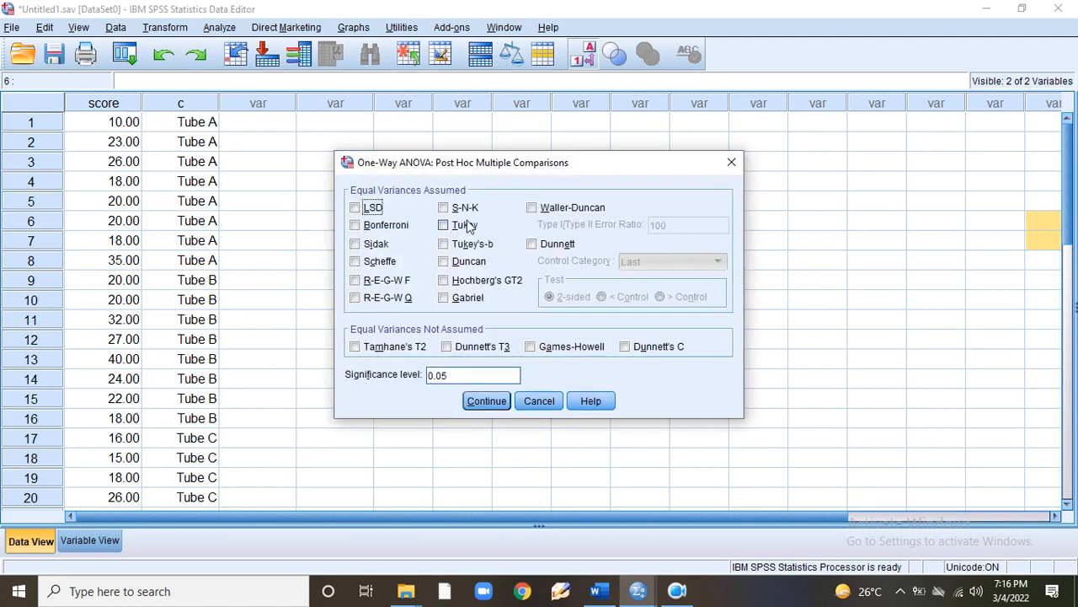
left_click(364, 208)
left_click(488, 402)
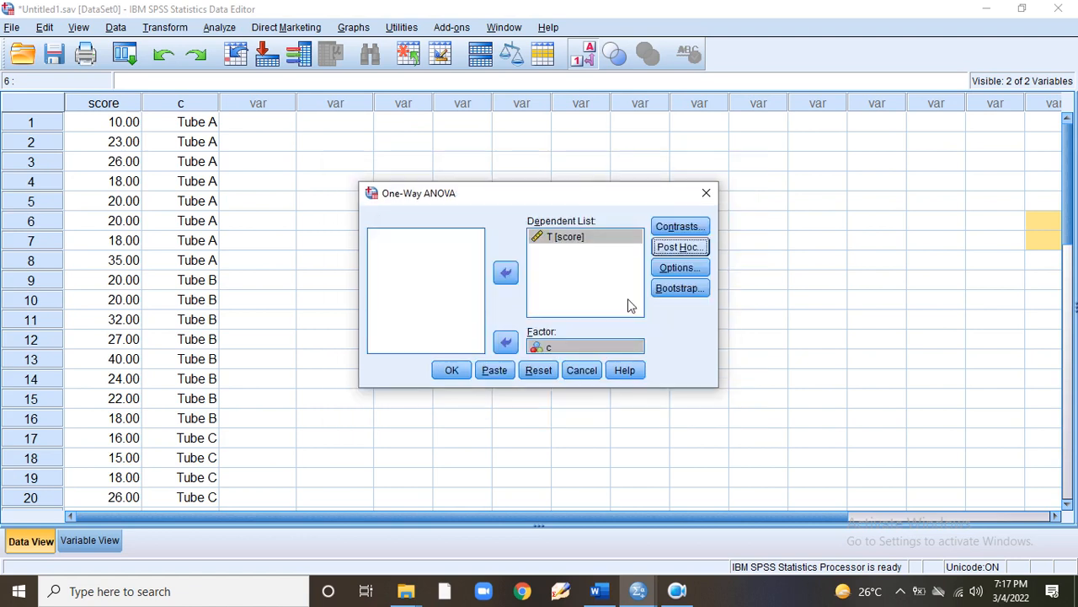
Check the One-Way ANOVA options, leave them at their defaults, and run the analysis
left_click(683, 269)
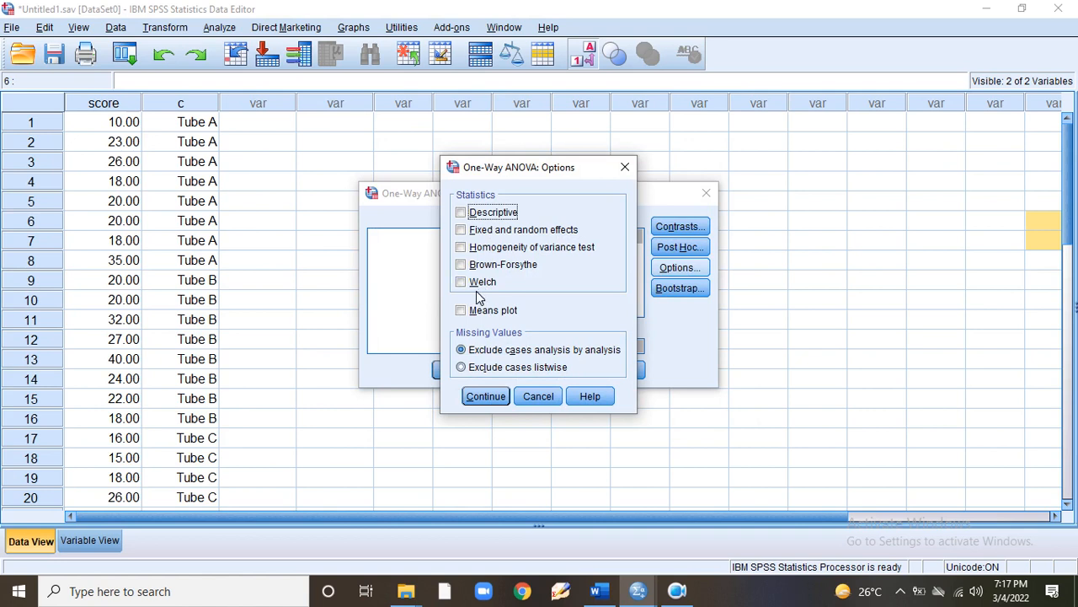
left_click(530, 398)
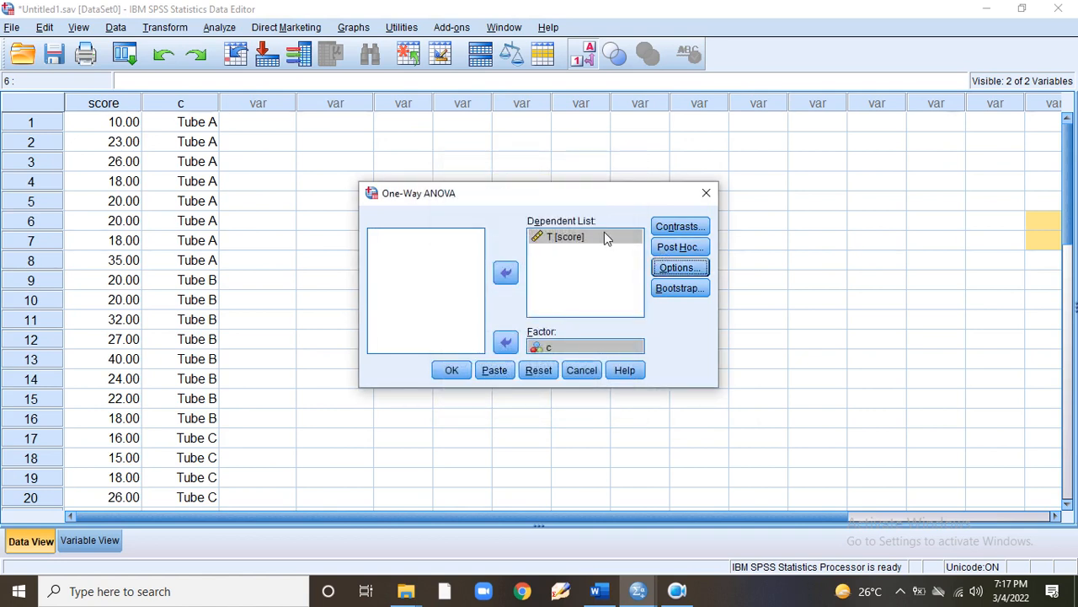
left_click(452, 372)
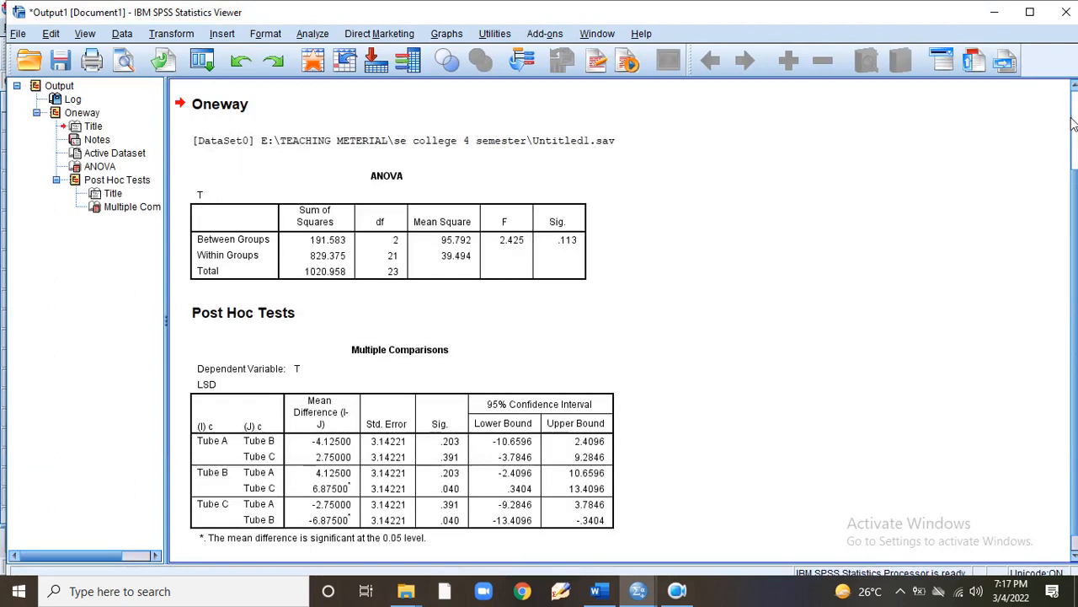
Examine the syntax log, the ANOVA table and the LSD Multiple Comparisons table in the output
scroll(1068, 122, "up", 3)
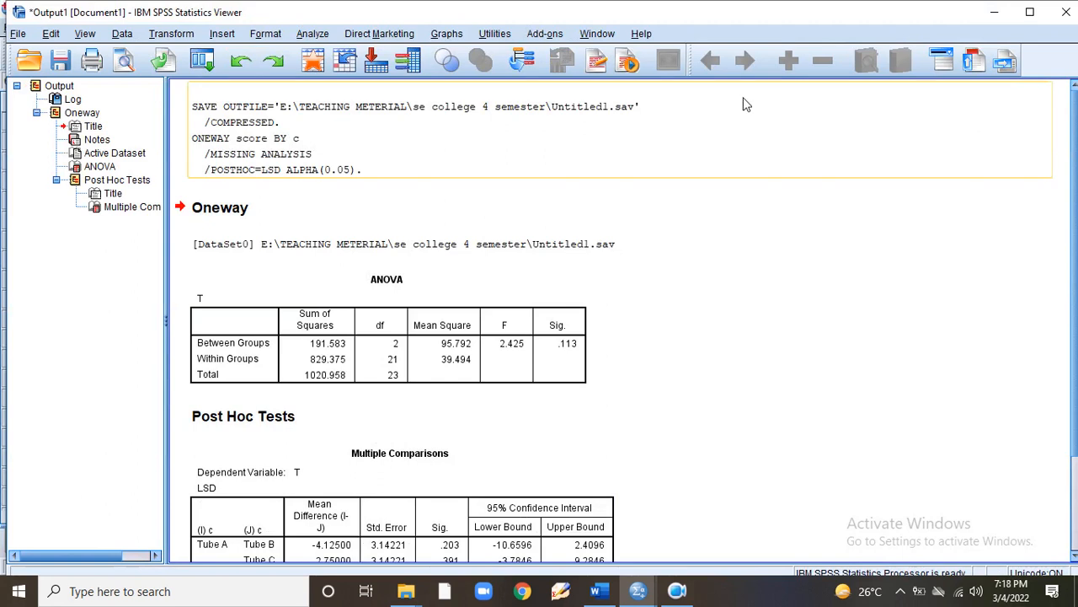
left_click(562, 177)
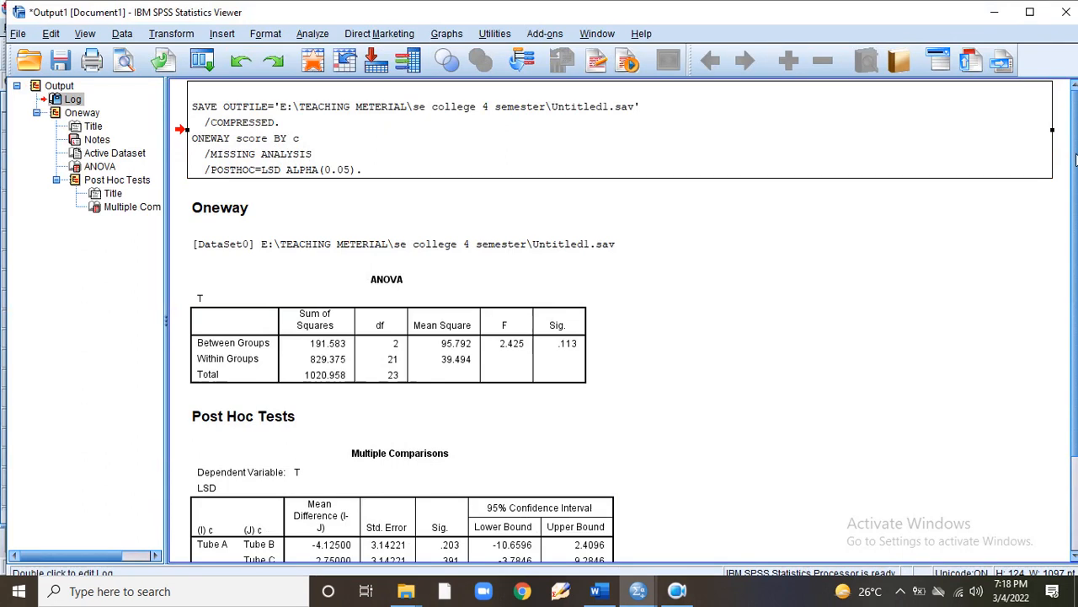
scroll(1075, 160, "down", 2)
scroll(1070, 165, "up", 2)
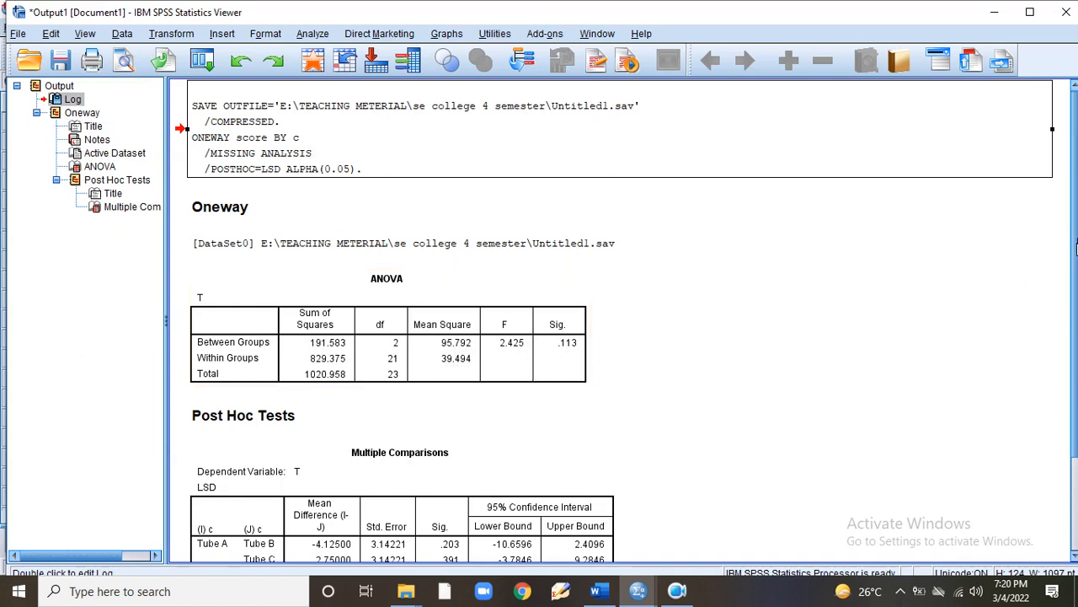
scroll(1076, 312, "down", 3)
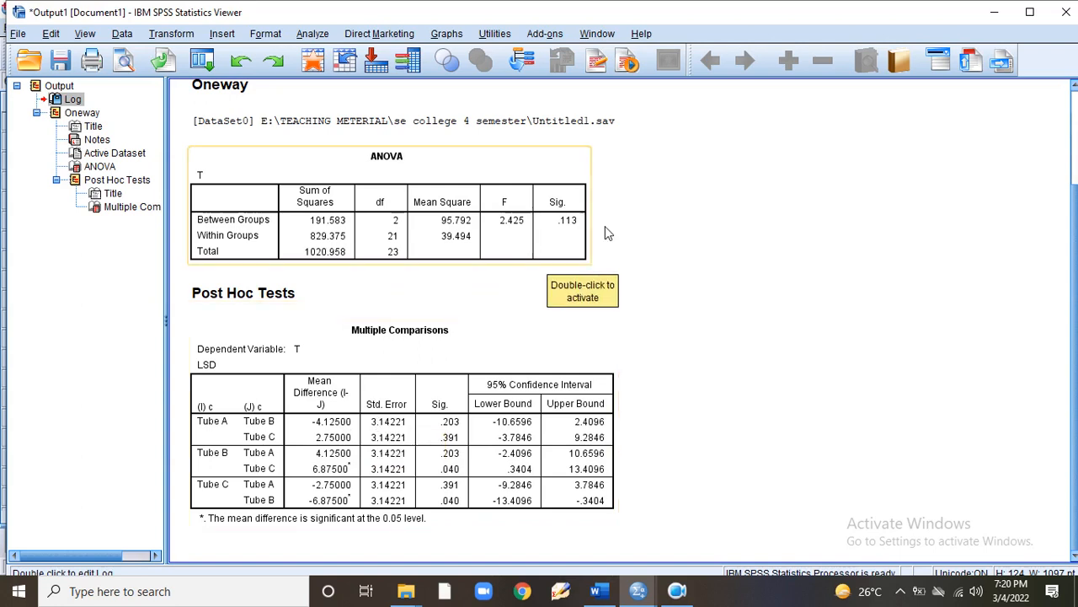
left_click(355, 458)
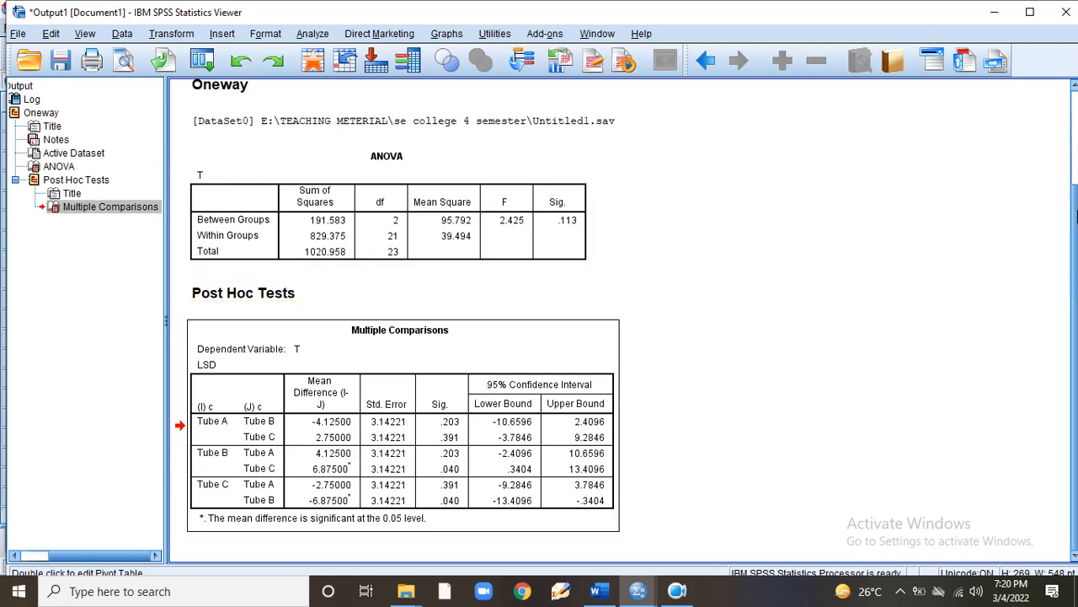
left_click_drag(1076, 217, 1077, 150)
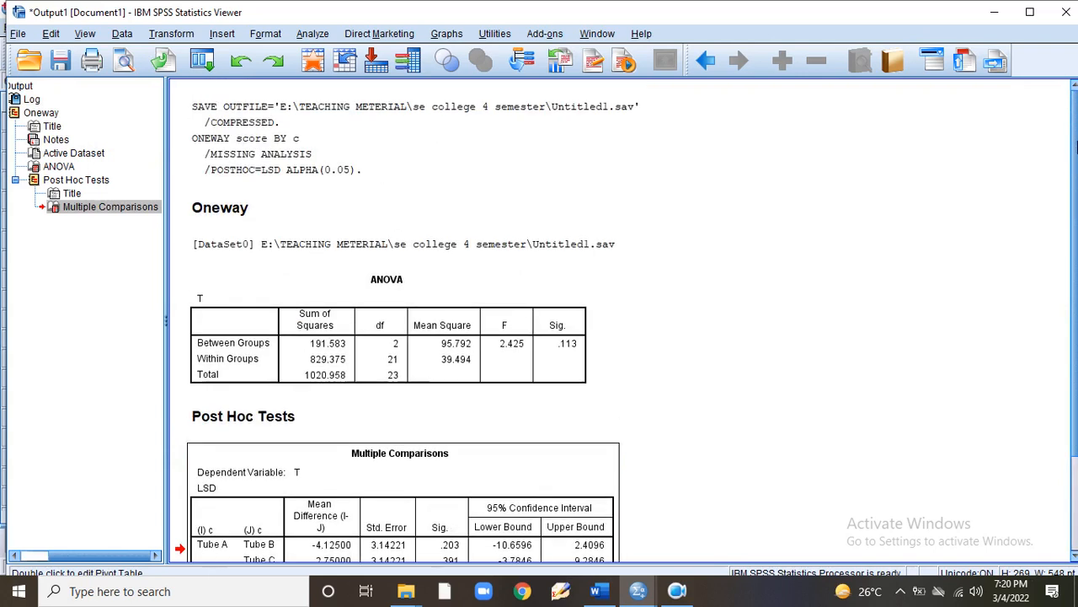